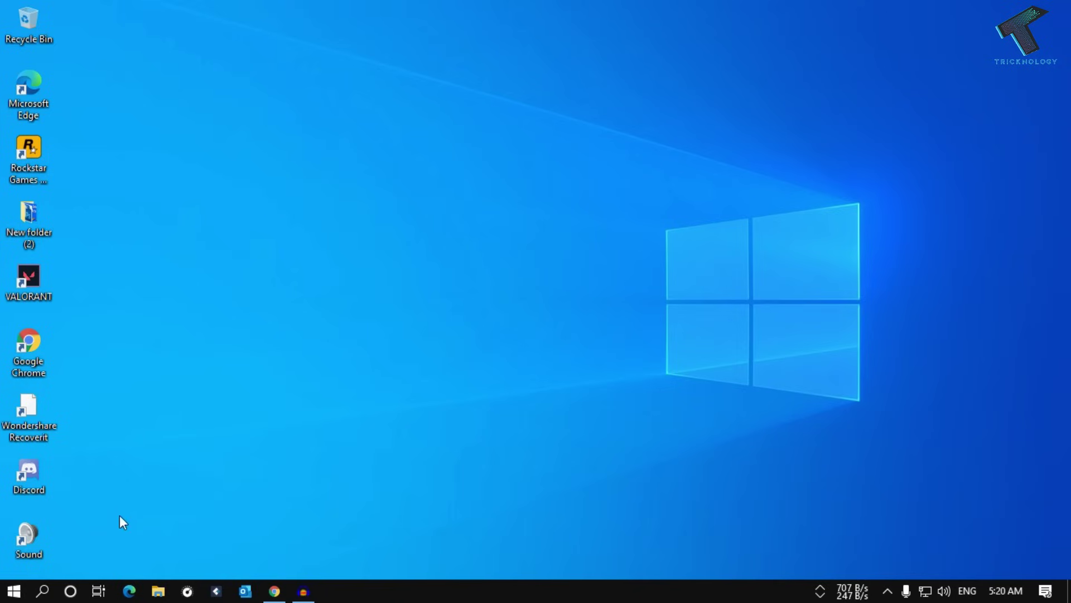
Step: Open Device Manager maximized and bring up the NVIDIA GeForce GTX 1050 Ti's actions under Display adapters
{"action": "right_click", "coordinate": [15, 591]}
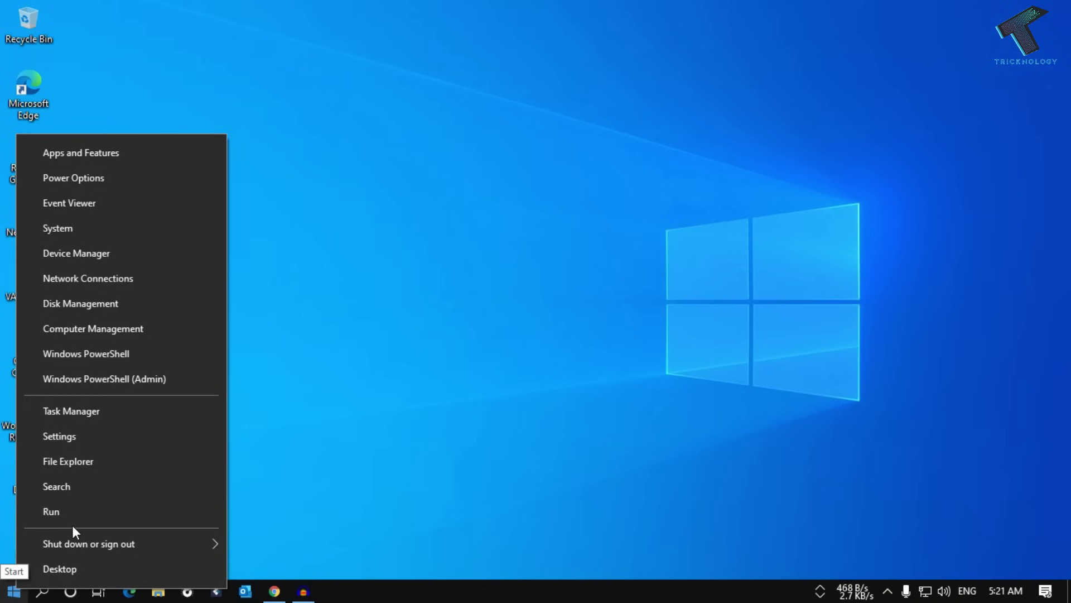
{"action": "left_click", "coordinate": [110, 257]}
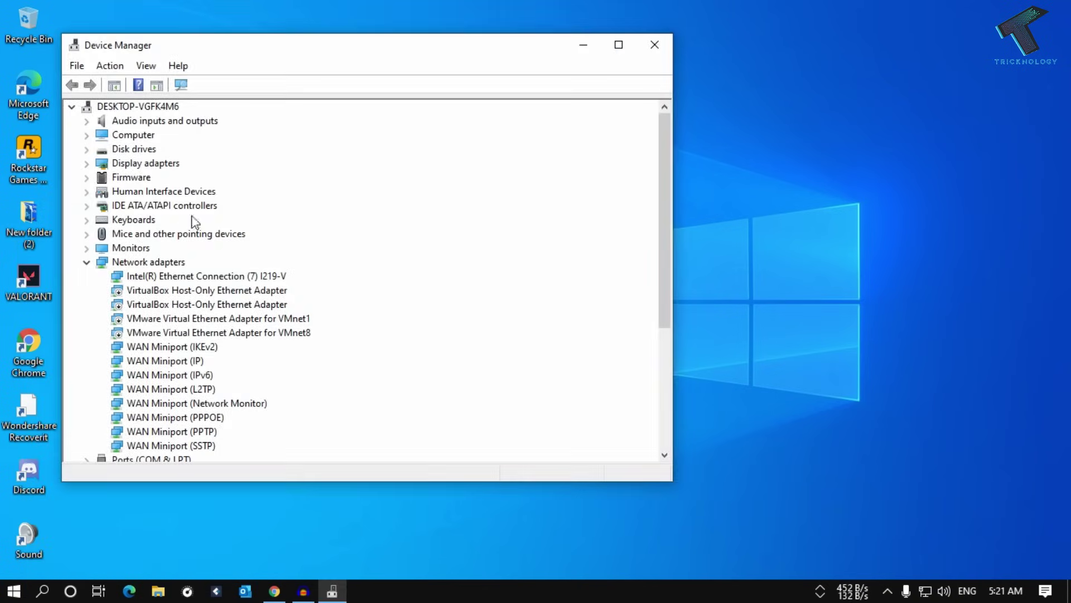
{"action": "double_click", "coordinate": [396, 50]}
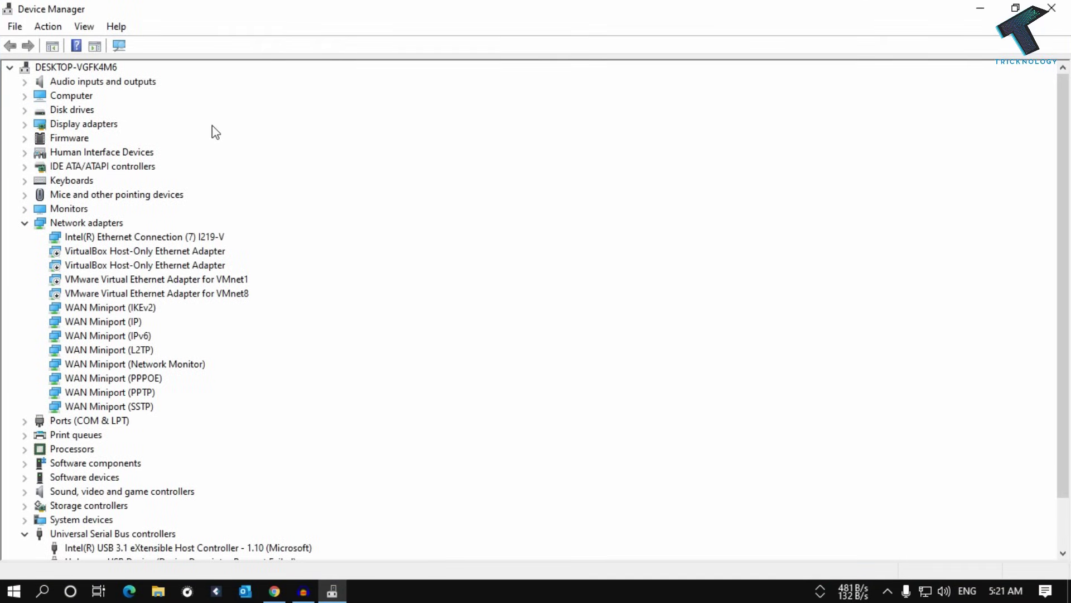
{"action": "left_click", "coordinate": [26, 124]}
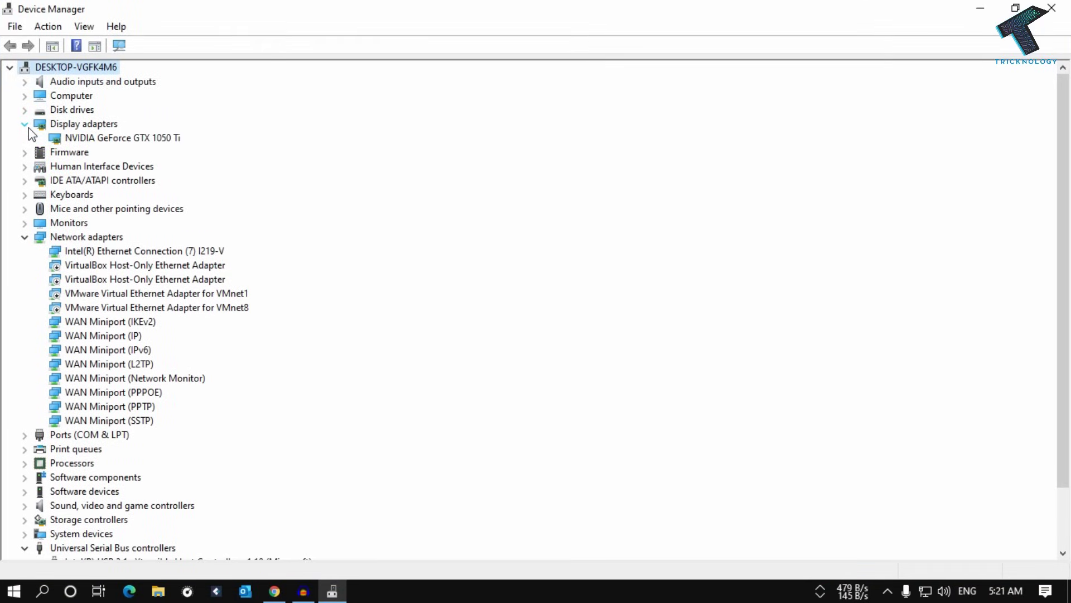
{"action": "left_click", "coordinate": [106, 139]}
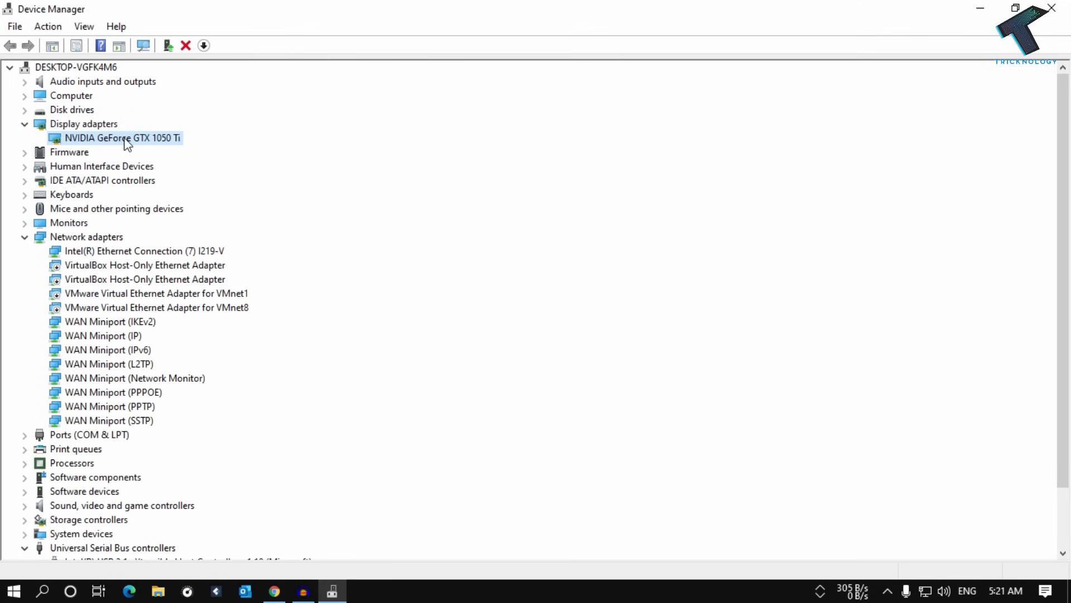
{"action": "right_click", "coordinate": [126, 144]}
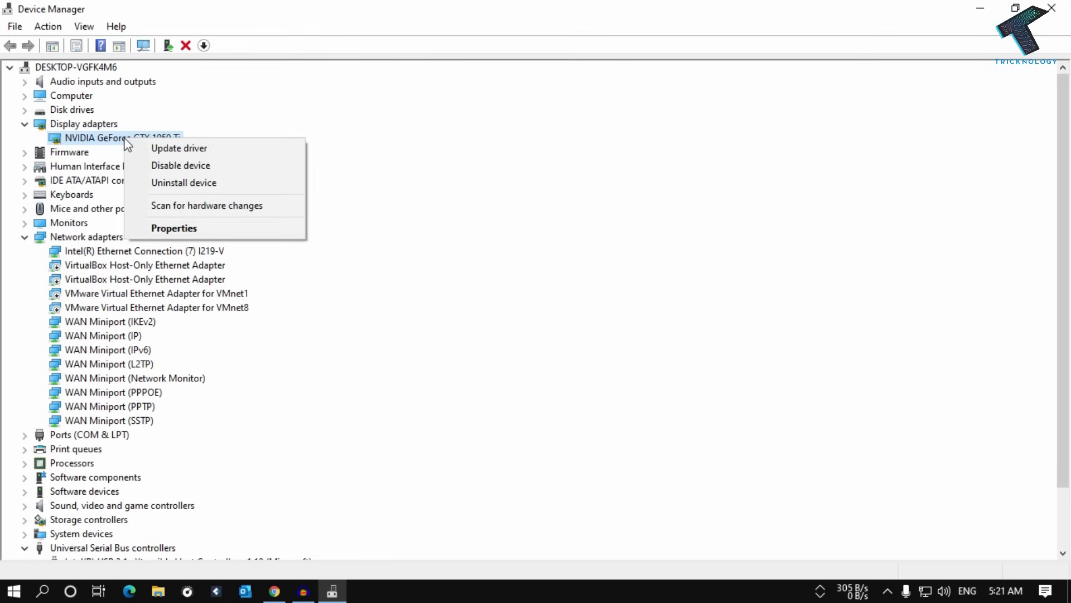
Step: Search automatically for a GTX 1050 Ti driver and close the 'best drivers already installed' result
{"action": "left_click", "coordinate": [196, 153]}
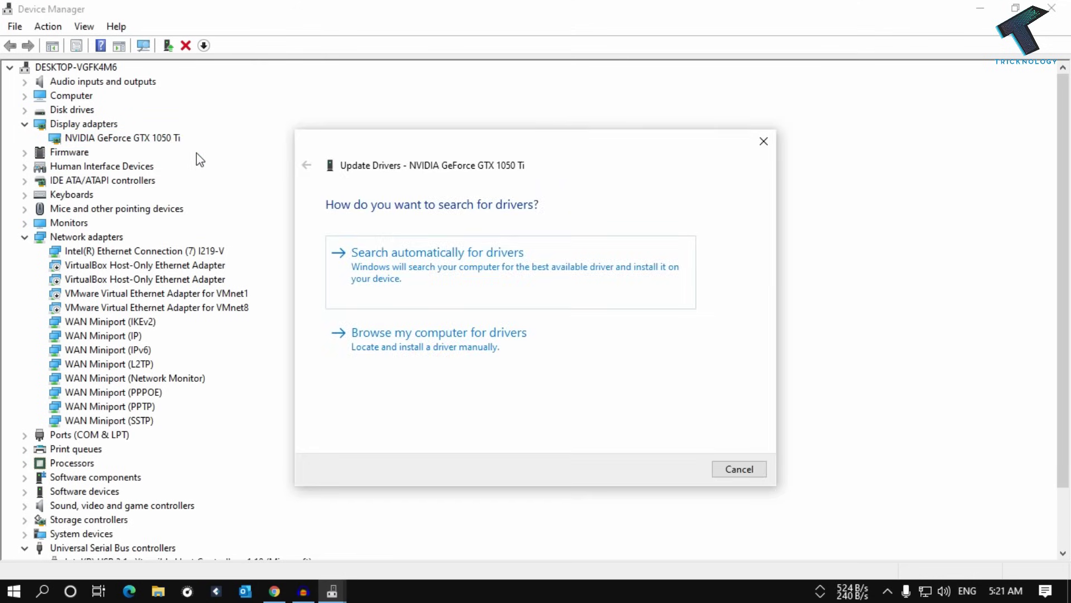
{"action": "left_click", "coordinate": [452, 264]}
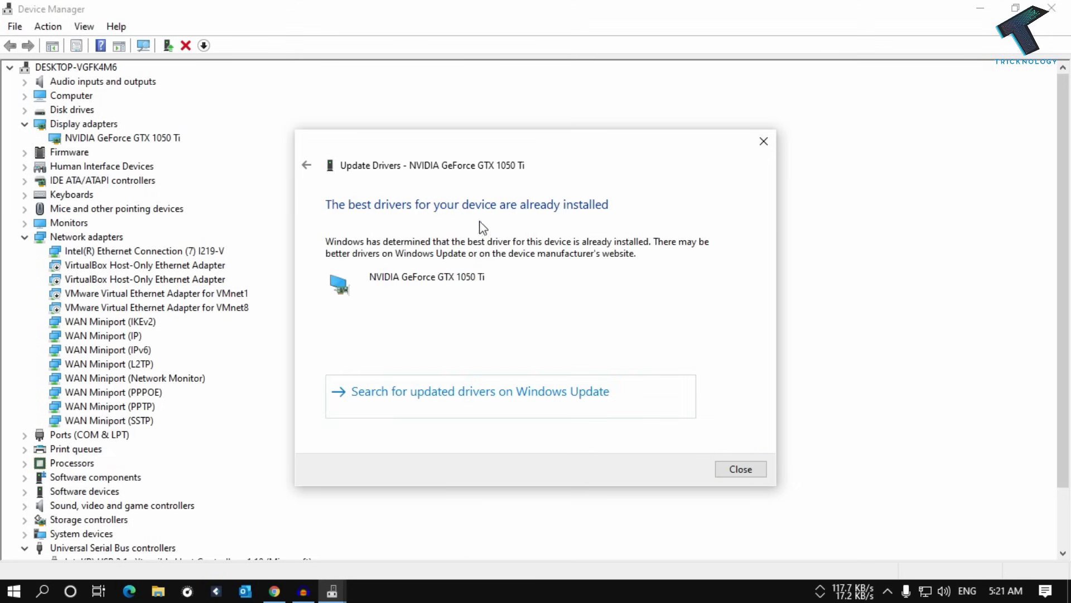
{"action": "left_click_drag", "start_coordinate": [526, 156], "coordinate": [470, 149]}
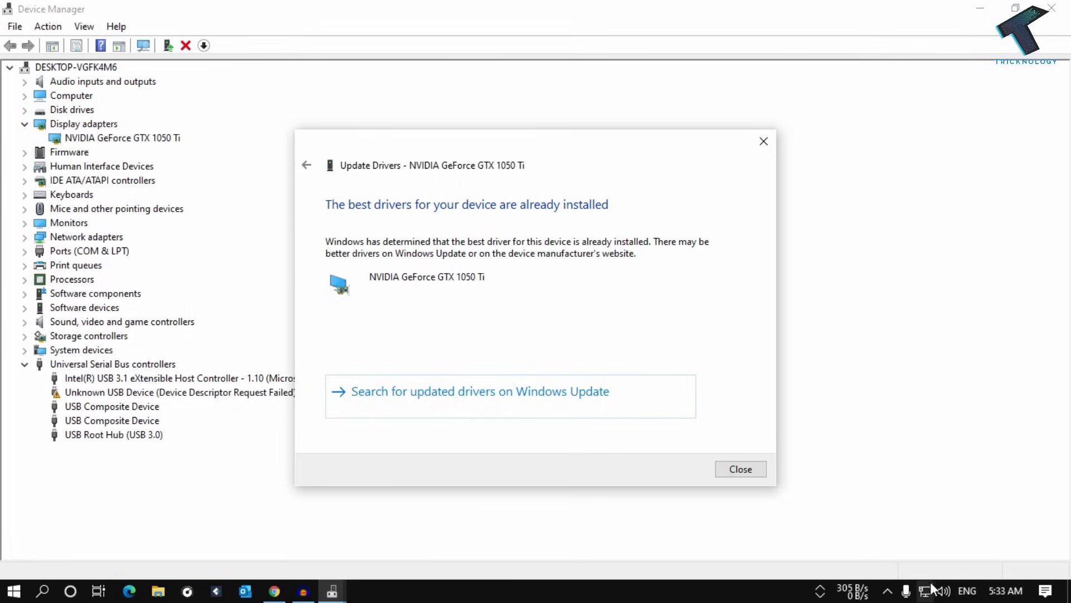
{"action": "left_click", "coordinate": [745, 471]}
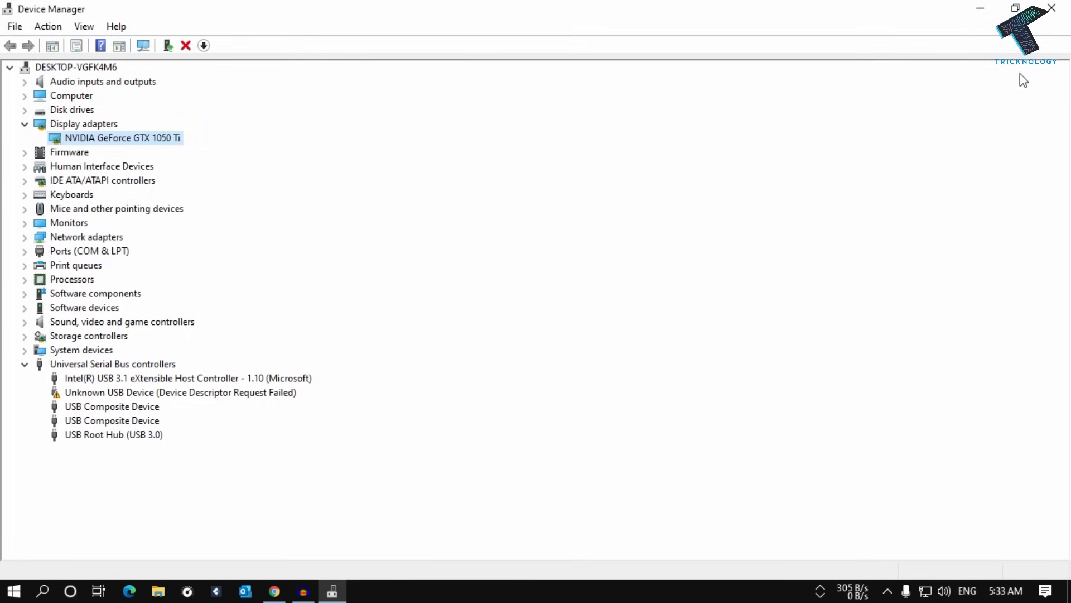
Step: Close Device Manager and launch Control Panel from a Start search for 'control panel'
{"action": "left_click", "coordinate": [1052, 10]}
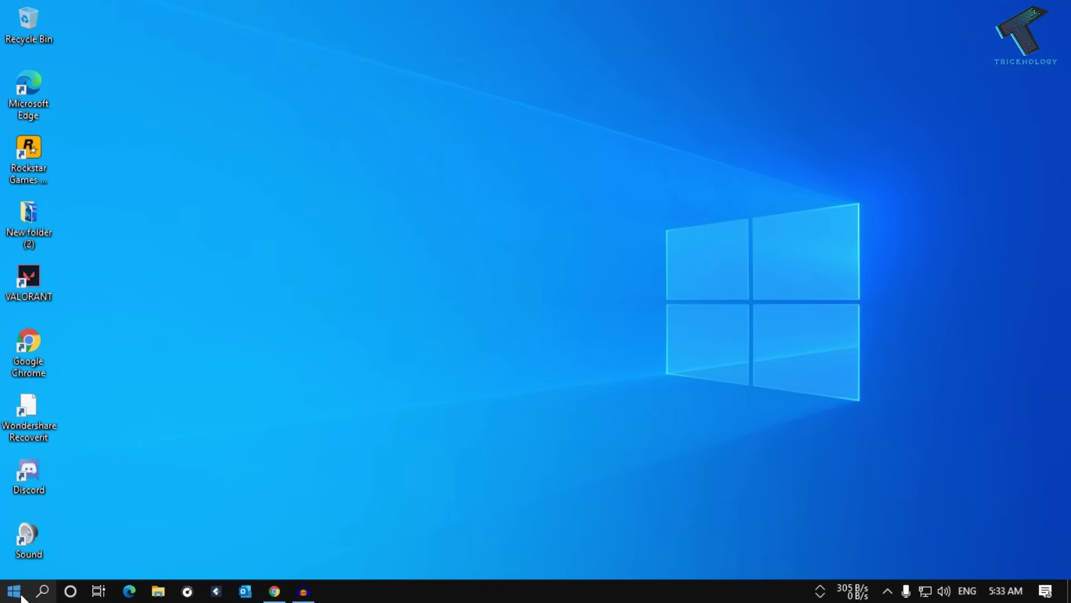
{"action": "left_click", "coordinate": [14, 591]}
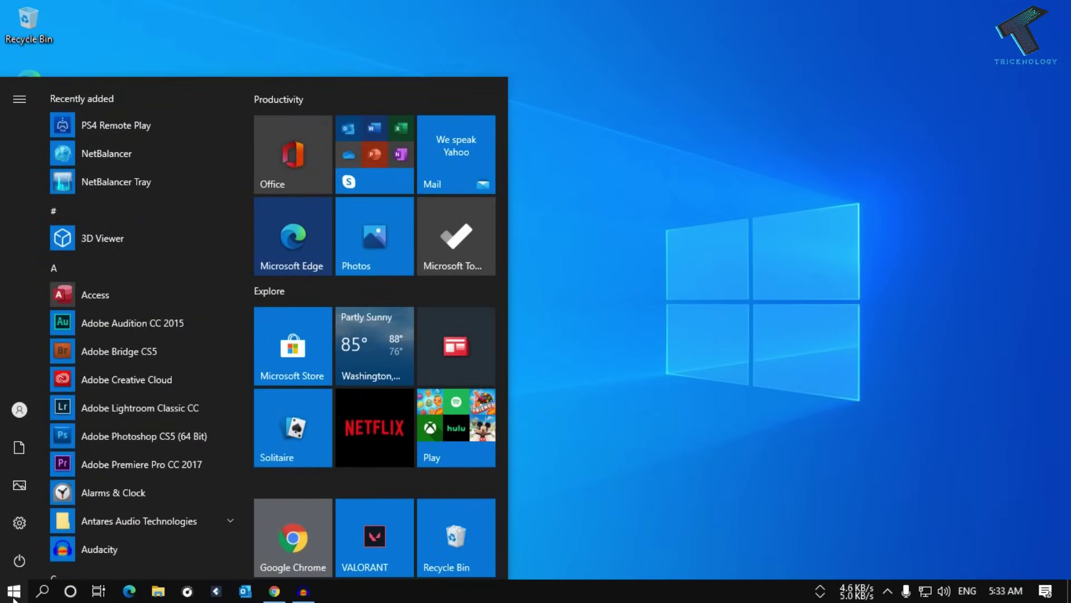
{"action": "type", "text": "control pa"}
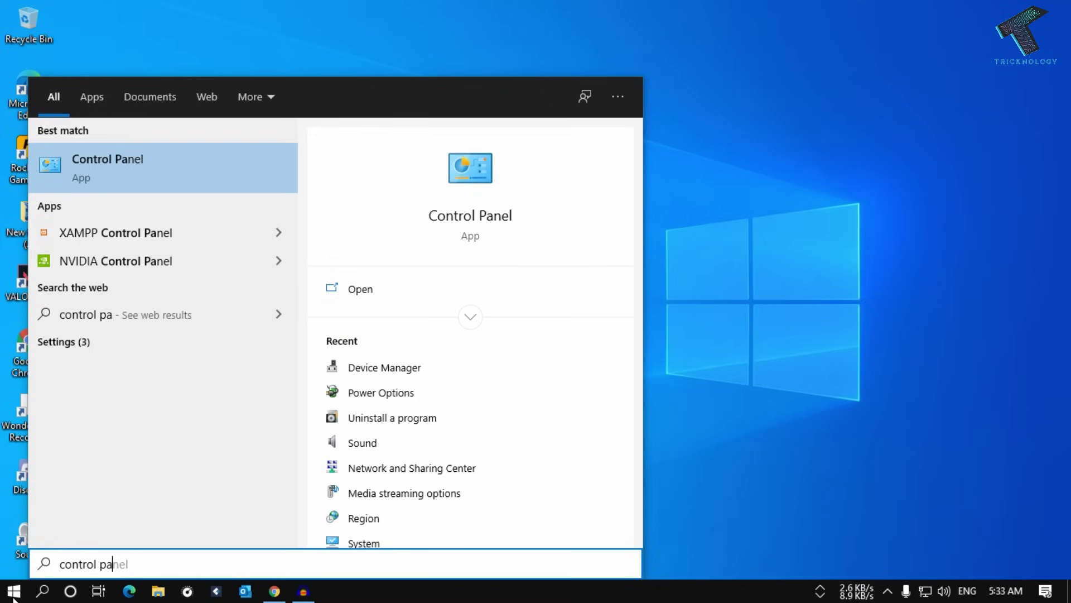
{"action": "type", "text": "nel"}
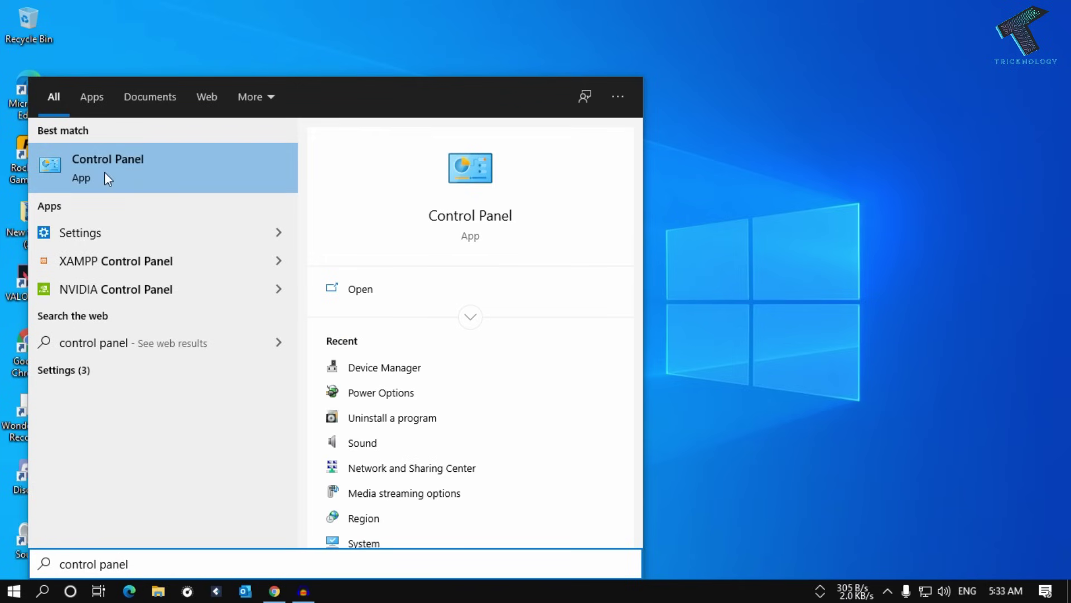
{"action": "left_click", "coordinate": [105, 172]}
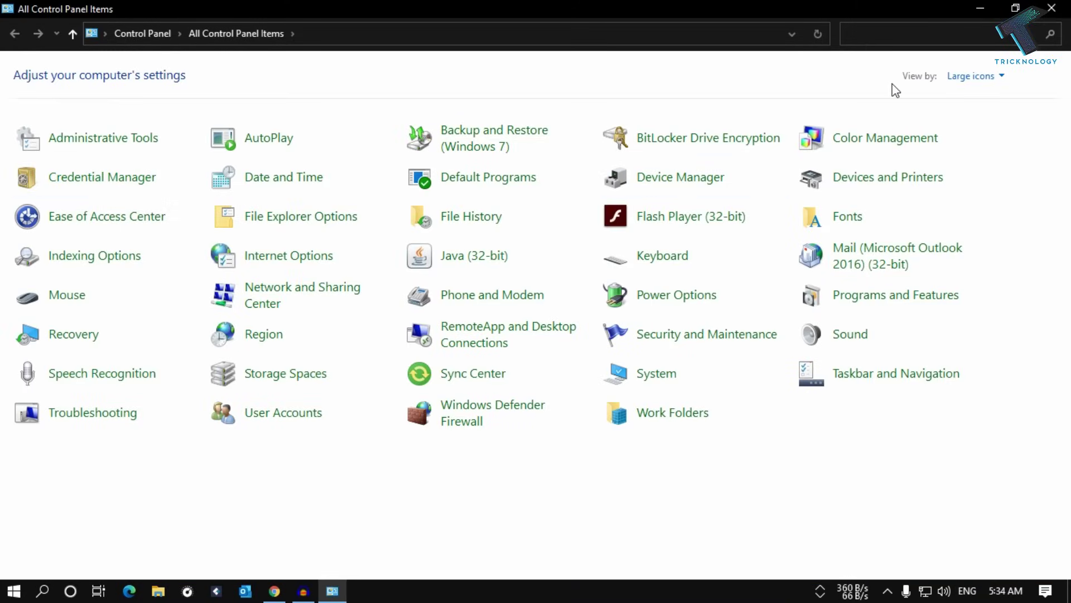
Step: Go from Power Options to the Balanced plan's settings, then its advanced power settings
{"action": "left_click", "coordinate": [975, 75]}
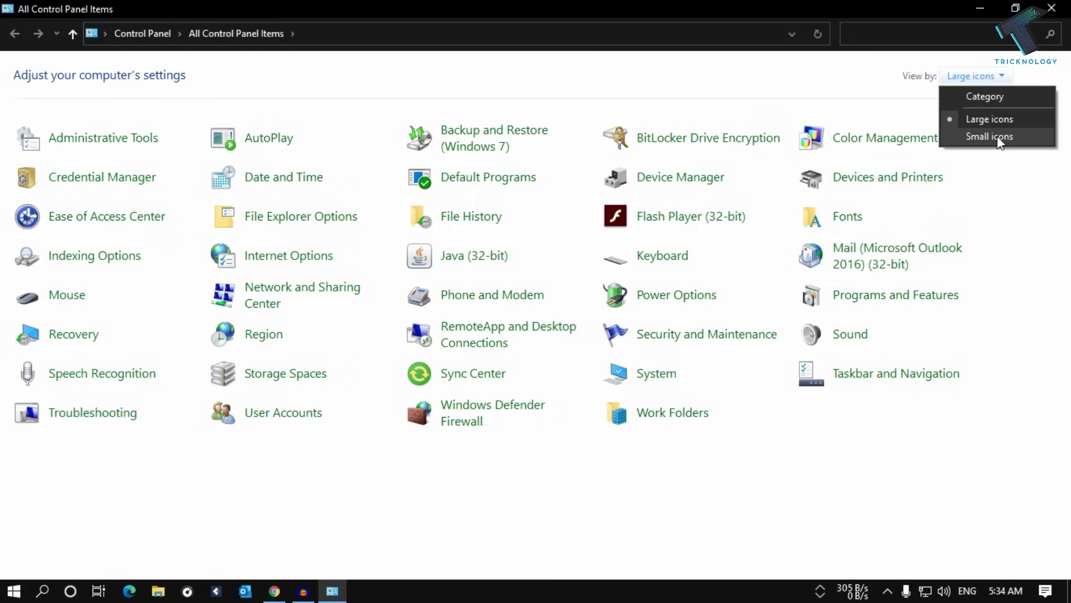
{"action": "left_click", "coordinate": [988, 120]}
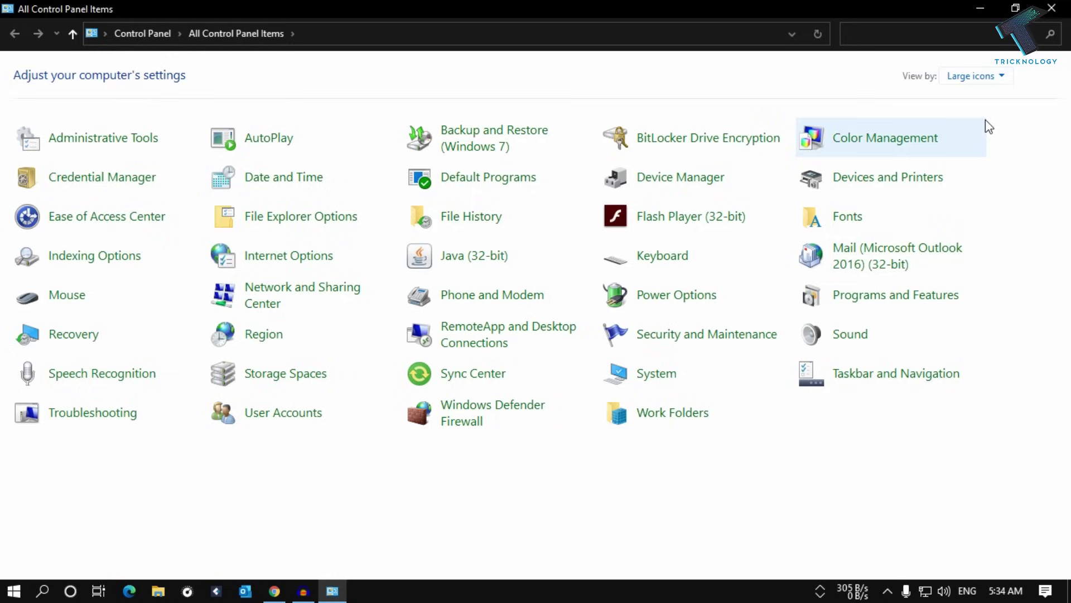
{"action": "left_click", "coordinate": [676, 296]}
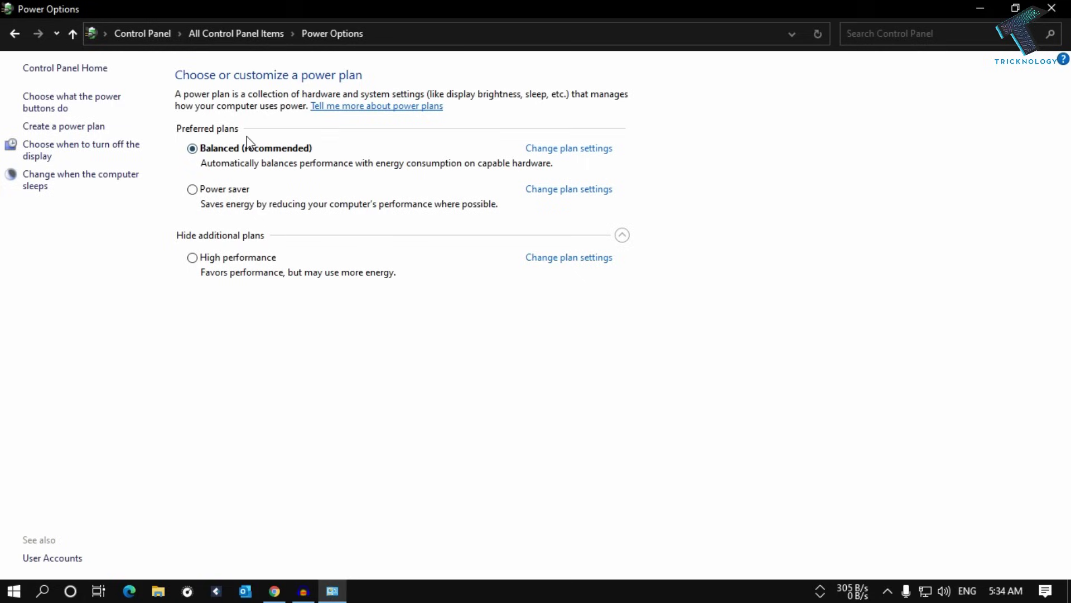
{"action": "left_click", "coordinate": [553, 147]}
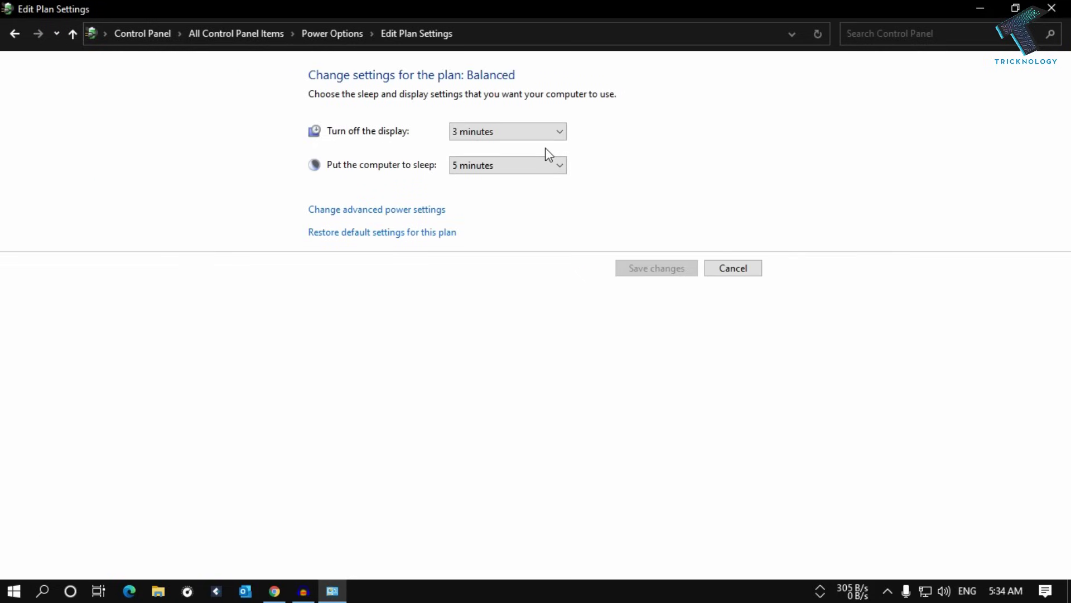
{"action": "left_click", "coordinate": [407, 211]}
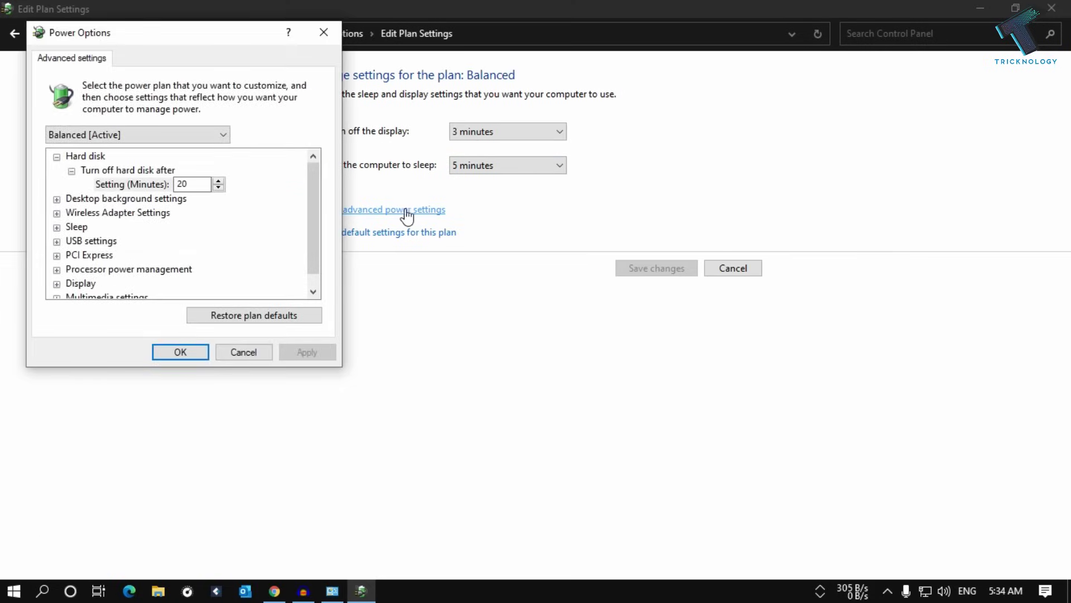
{"action": "left_click_drag", "start_coordinate": [311, 189], "coordinate": [311, 207]}
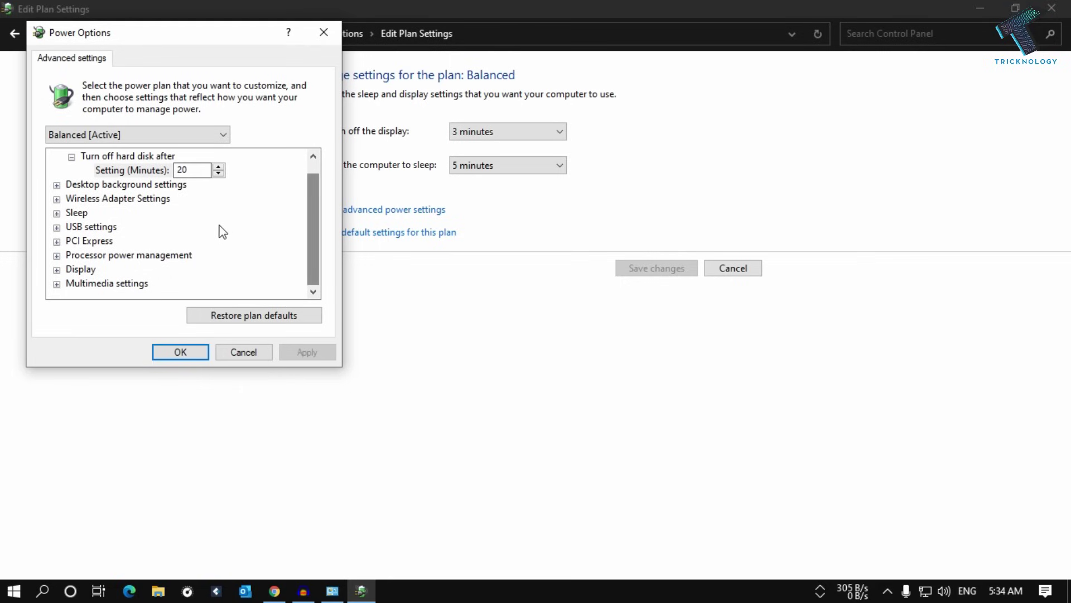
Step: Set Wireless Adapter Settings > Power Saving Mode to Maximum Power Saving, then apply and confirm
{"action": "left_click", "coordinate": [58, 198]}
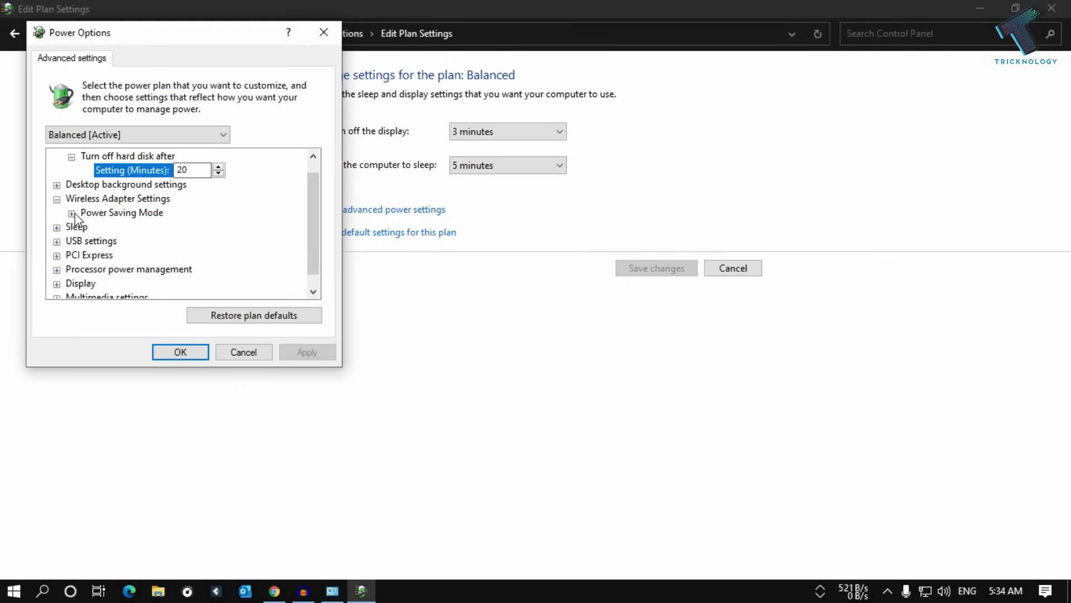
{"action": "left_click", "coordinate": [72, 213]}
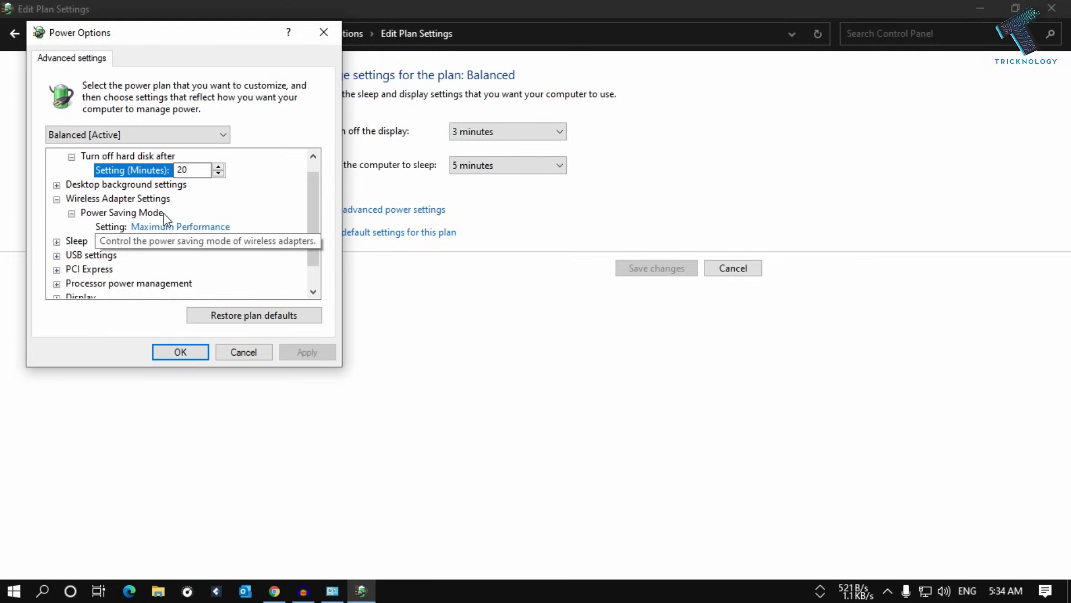
{"action": "left_click", "coordinate": [184, 227]}
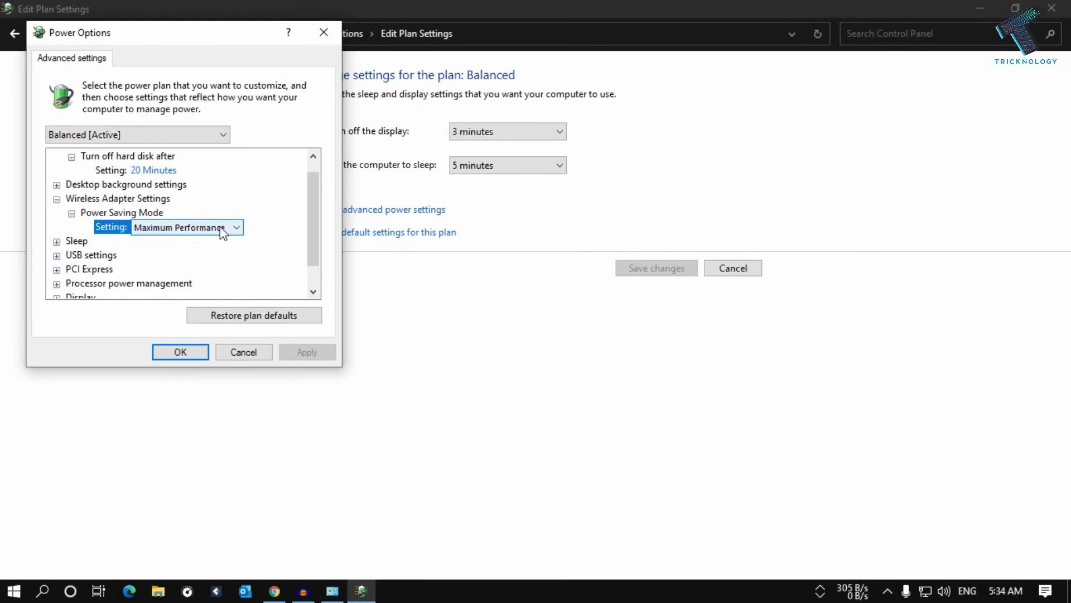
{"action": "left_click", "coordinate": [222, 228]}
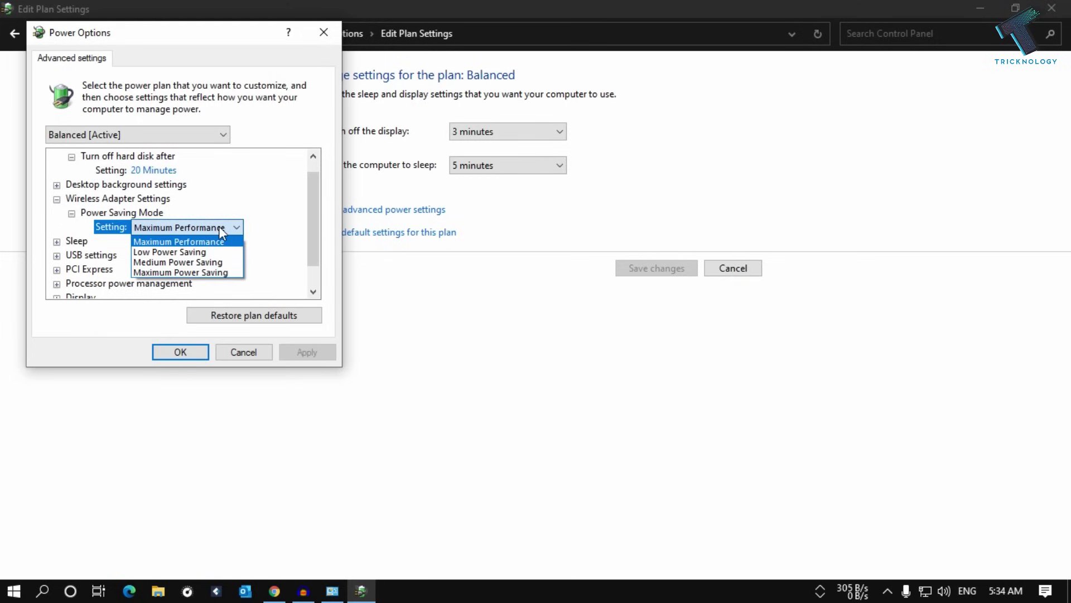
{"action": "left_click", "coordinate": [193, 273]}
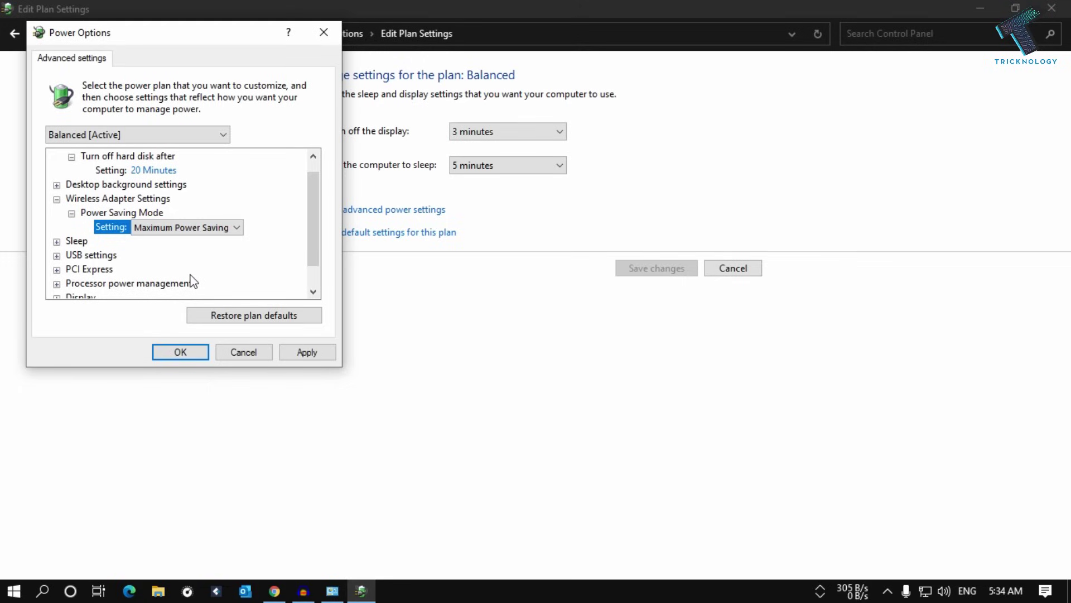
{"action": "left_click", "coordinate": [307, 352]}
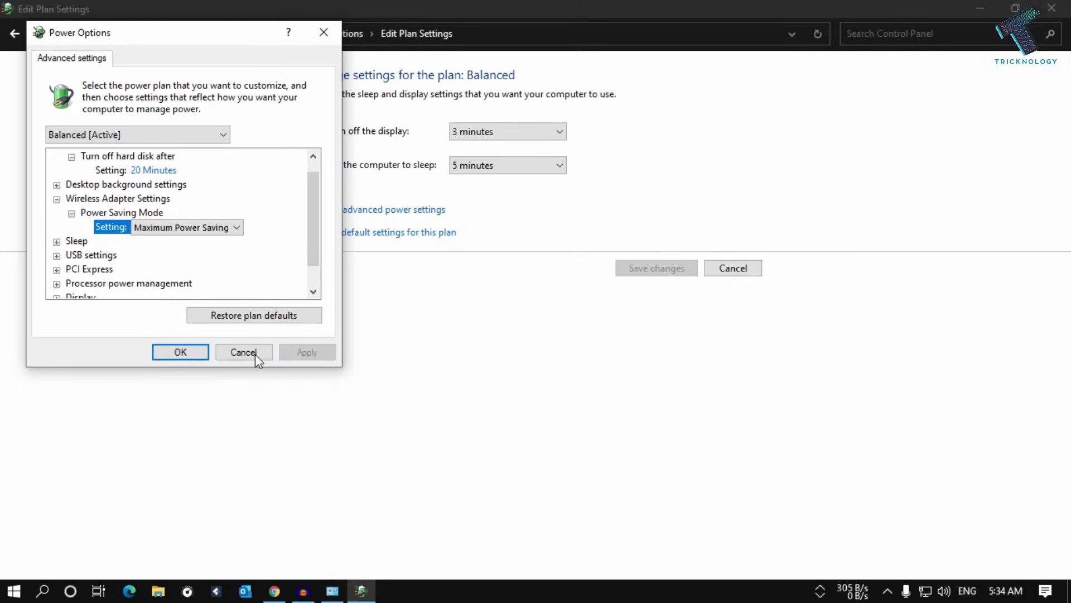
{"action": "left_click", "coordinate": [180, 352]}
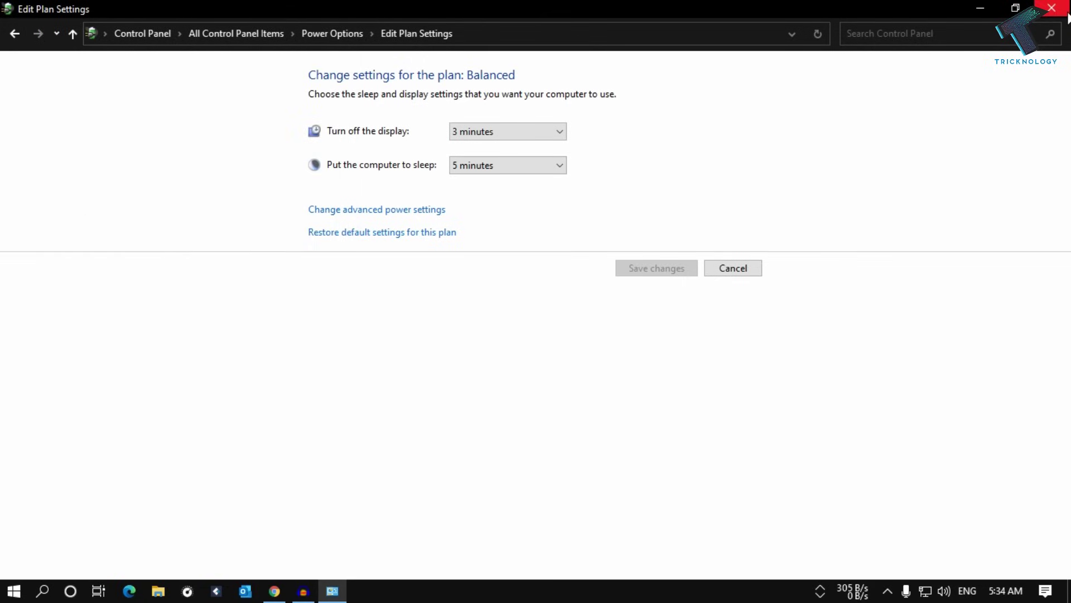
Step: Close the plan settings window and run Command Prompt as administrator from a 'cmd' Start search
{"action": "left_click", "coordinate": [1052, 10]}
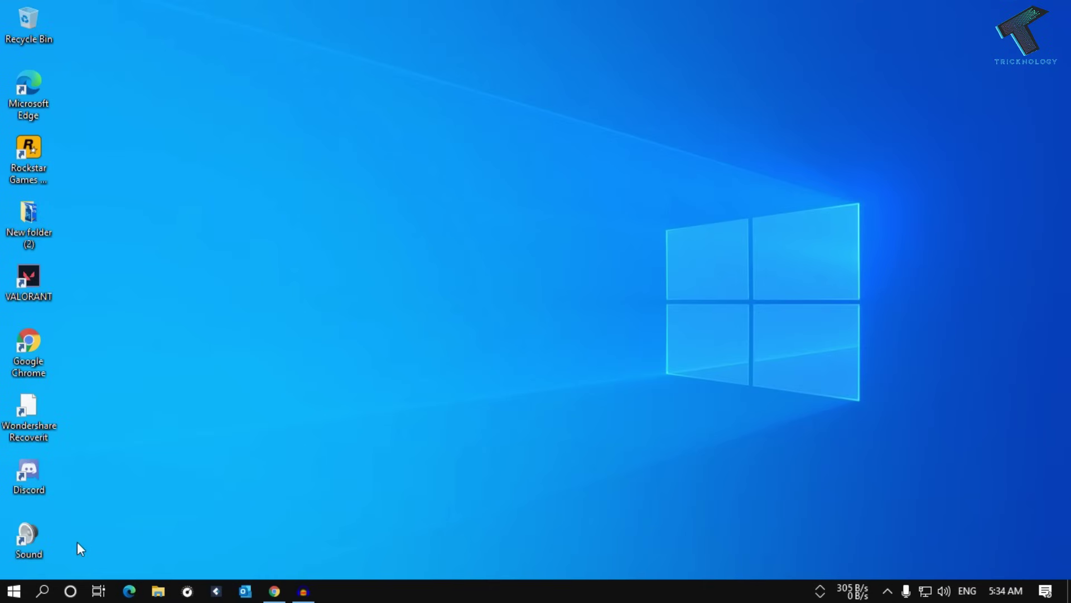
{"action": "left_click", "coordinate": [14, 592]}
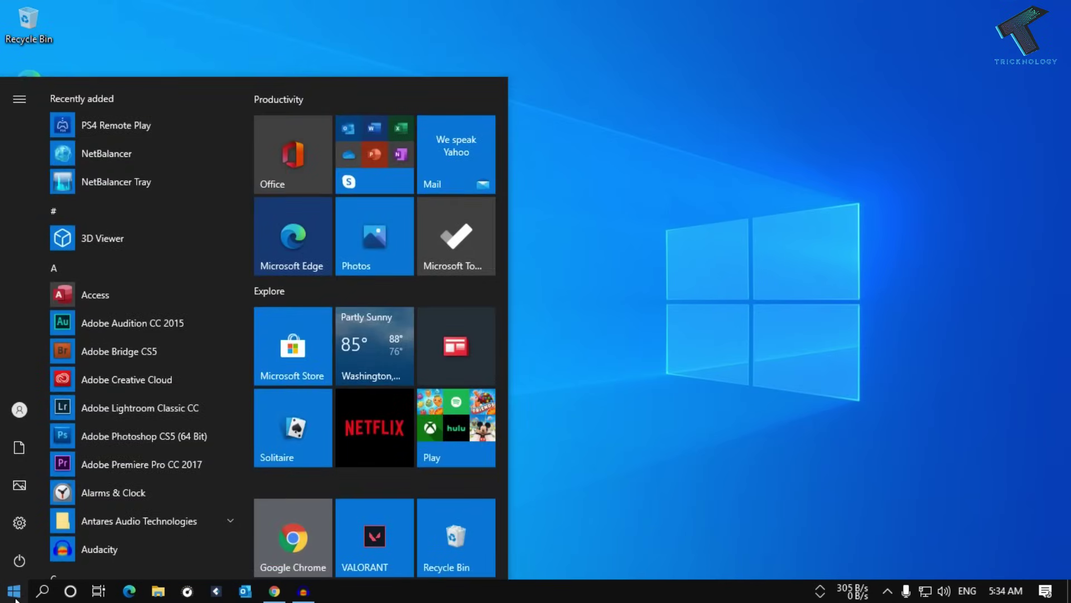
{"action": "type", "text": "cmd"}
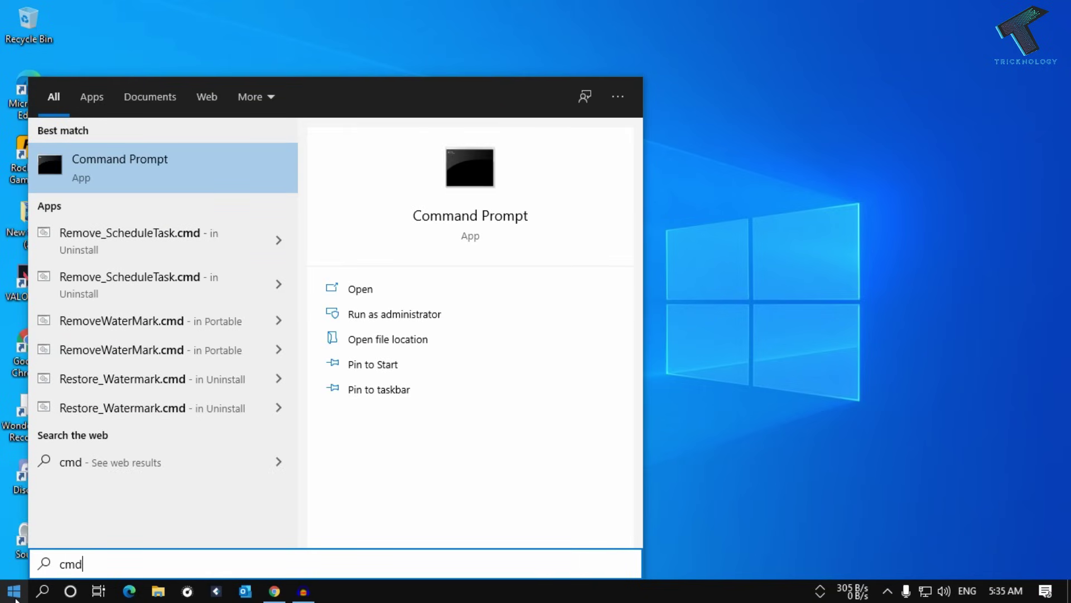
{"action": "right_click", "coordinate": [120, 180]}
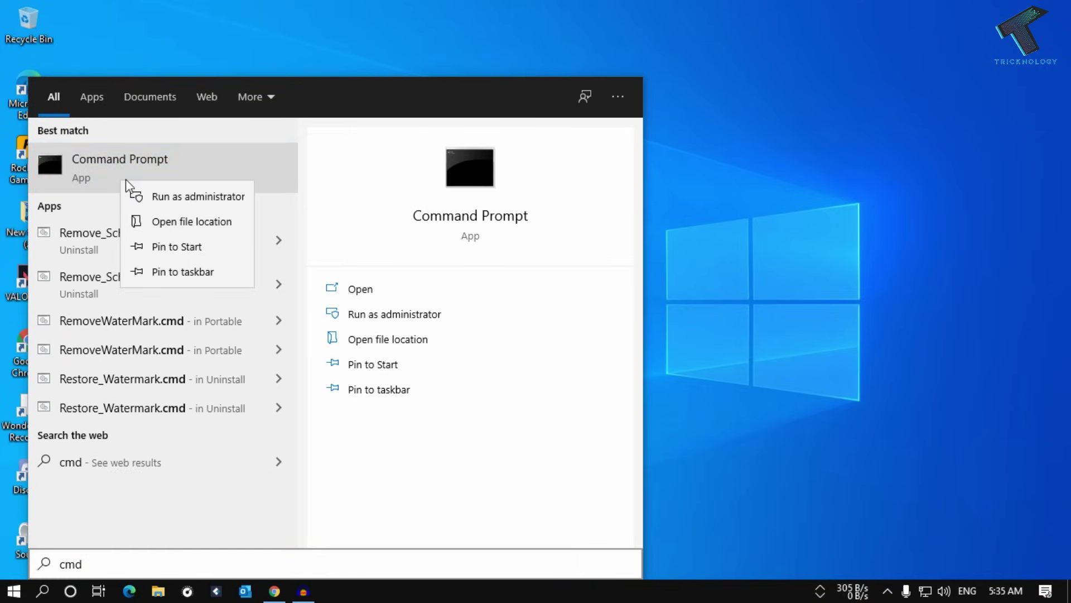
{"action": "left_click", "coordinate": [193, 204]}
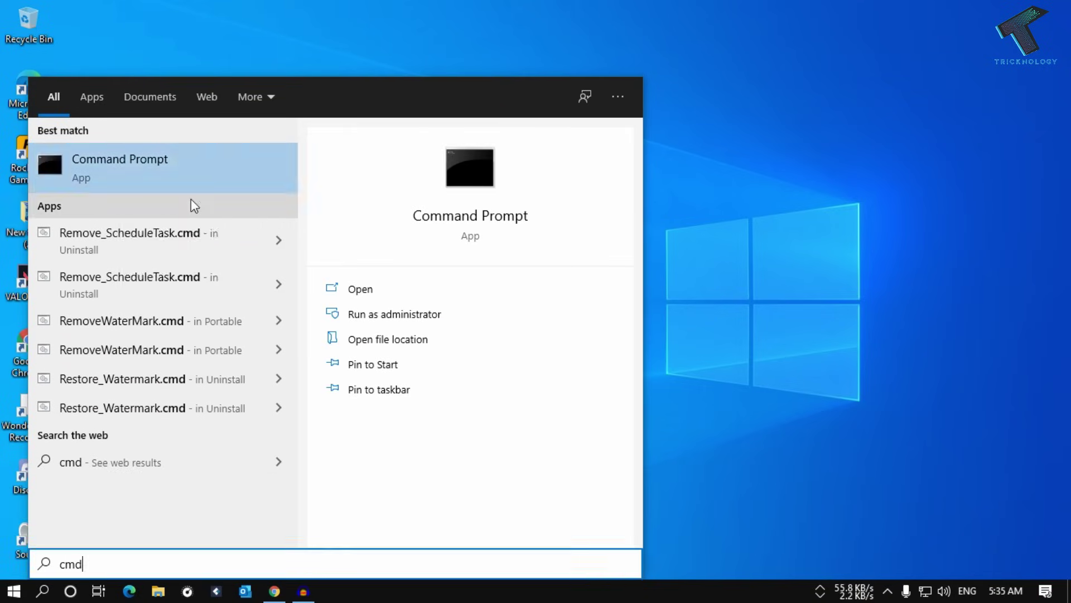
{"action": "left_click", "coordinate": [455, 391]}
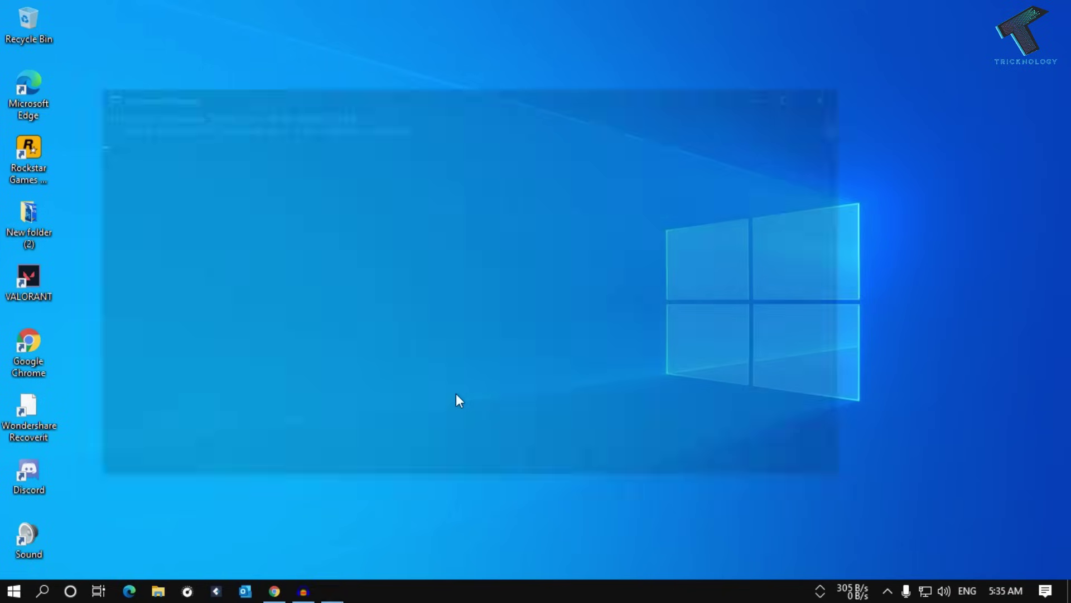
{"action": "scroll", "coordinate": [306, 263], "scroll_direction": "up", "scroll_amount": 2}
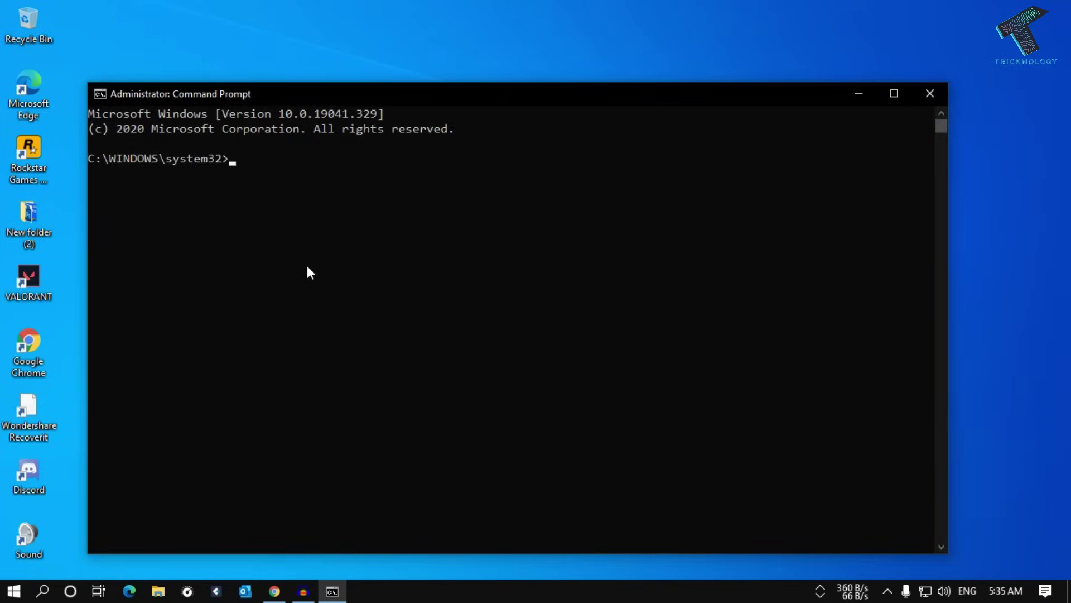
{"action": "scroll", "coordinate": [305, 264], "scroll_direction": "up", "scroll_amount": 2}
{"action": "scroll", "coordinate": [306, 263], "scroll_direction": "up", "scroll_amount": 1}
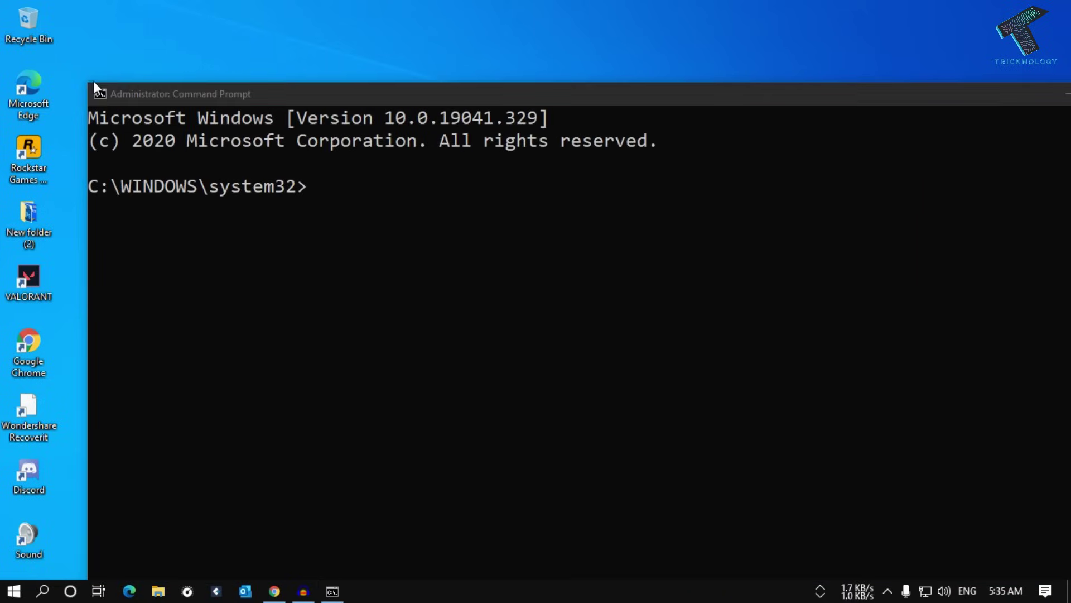
Step: Run 'powercfg -h off' in the elevated Command Prompt to turn hibernation off
{"action": "mouse_move", "coordinate": [89, 84]}
{"action": "left_mouse_down"}
{"action": "mouse_move", "coordinate": [216, 178]}
{"action": "mouse_move", "coordinate": [302, 180]}
{"action": "left_mouse_up"}
{"action": "type", "text": "p"}
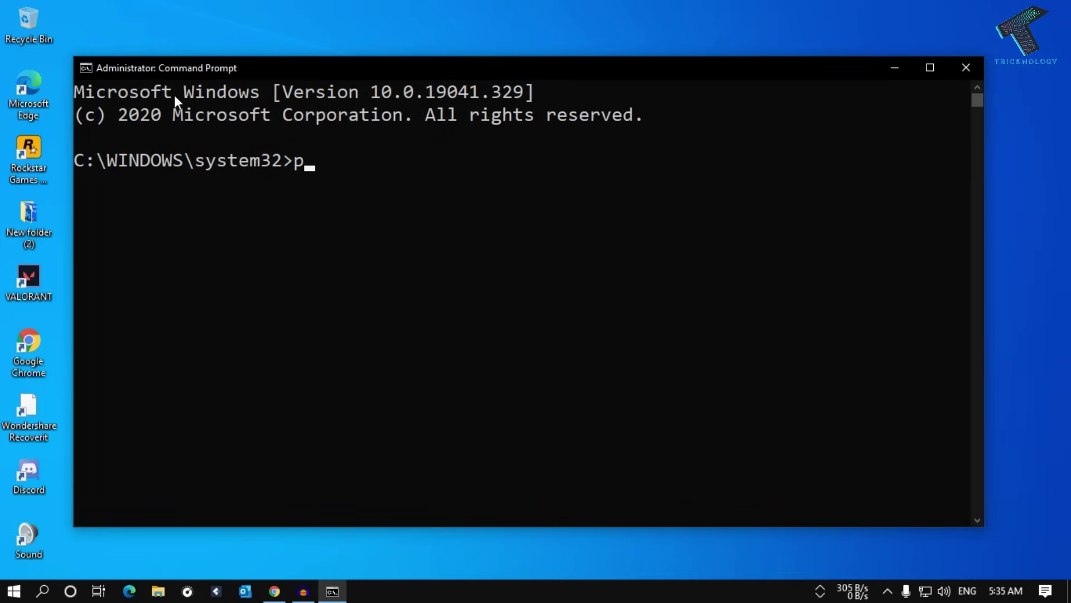
{"action": "type", "text": "owercfg"}
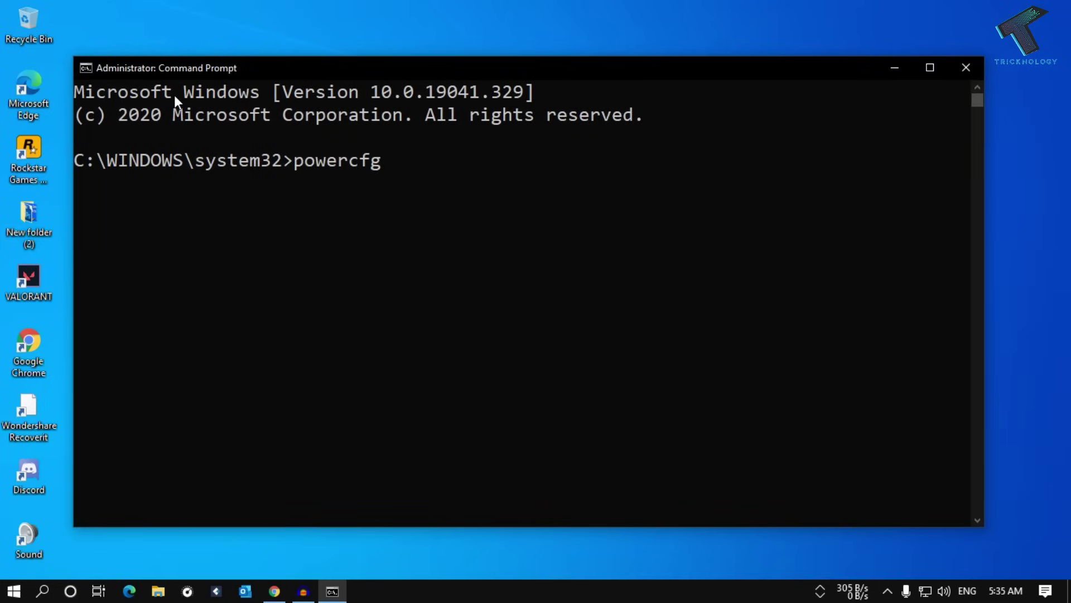
{"action": "type", "text": " -h of"}
{"action": "type", "text": "ff"}
{"action": "key", "text": "Return"}
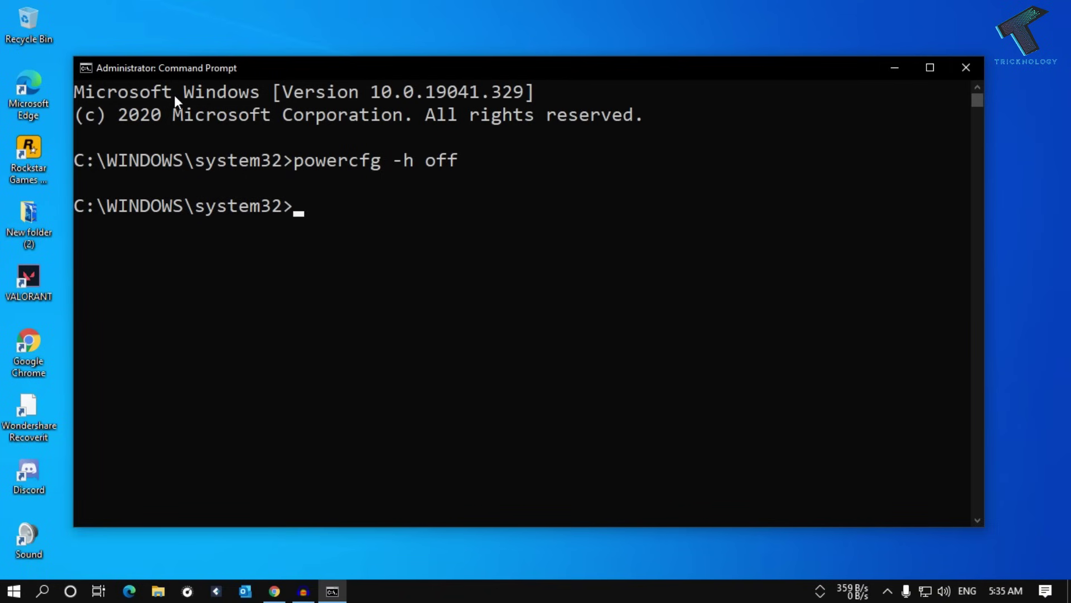
{"action": "left_click", "coordinate": [14, 590]}
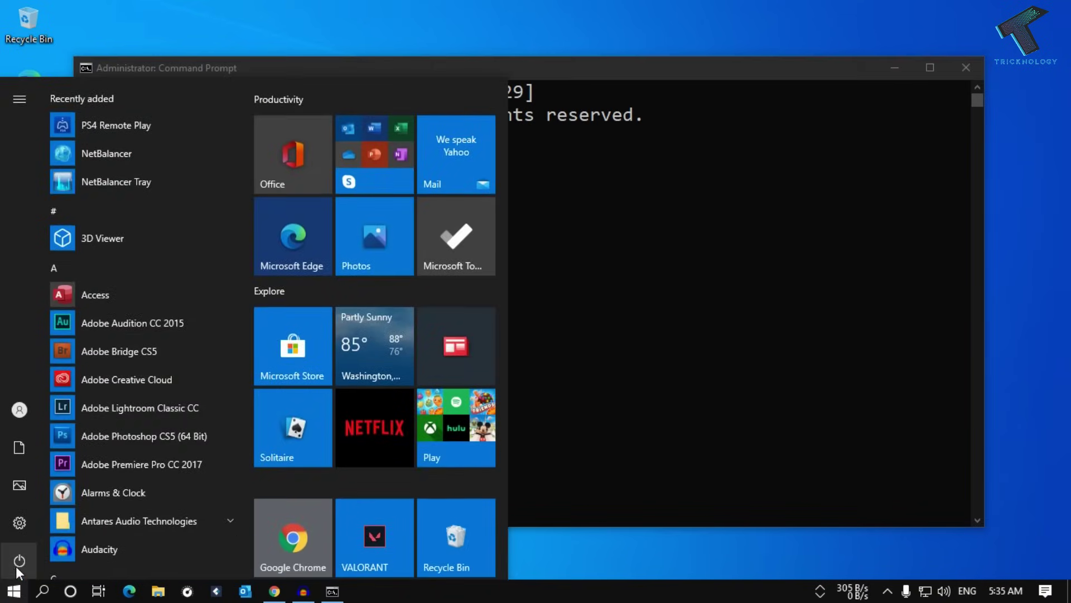
Step: Choose Restart from the Start menu's Power options
{"action": "left_click", "coordinate": [16, 565]}
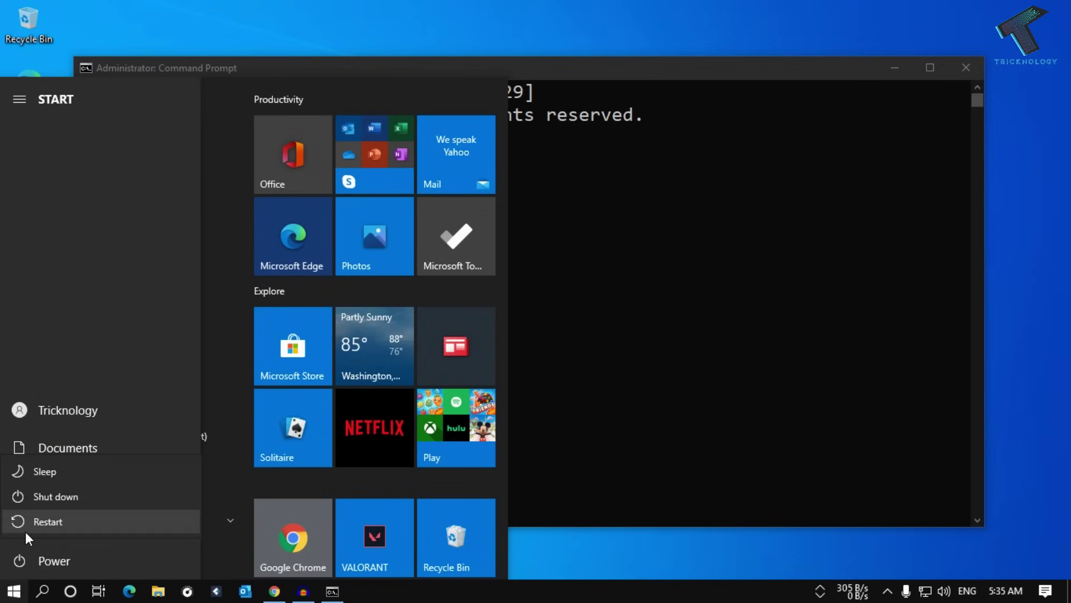
{"action": "left_click", "coordinate": [122, 518]}
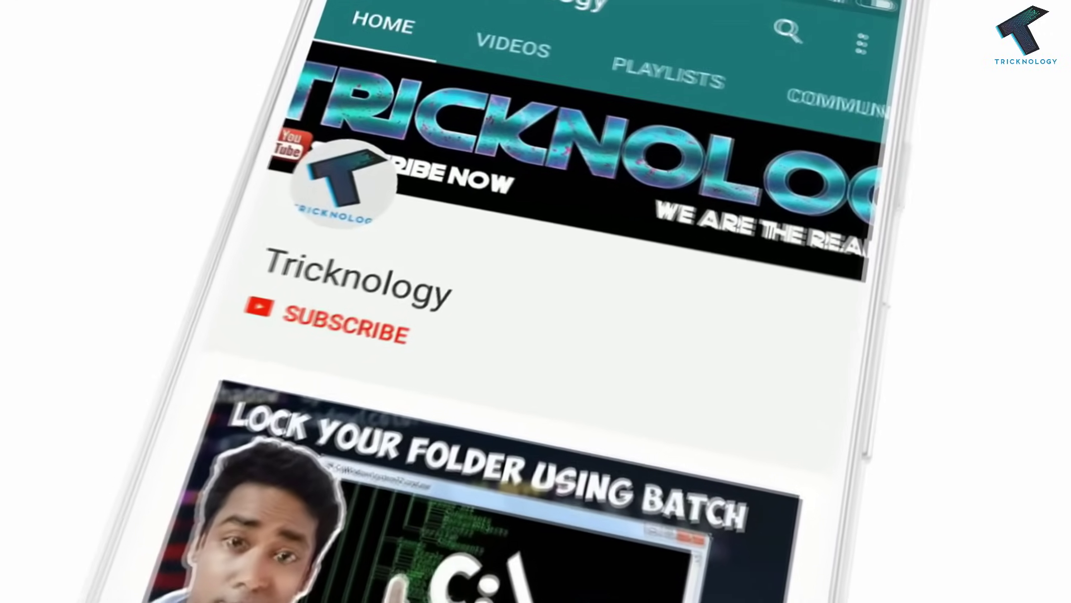